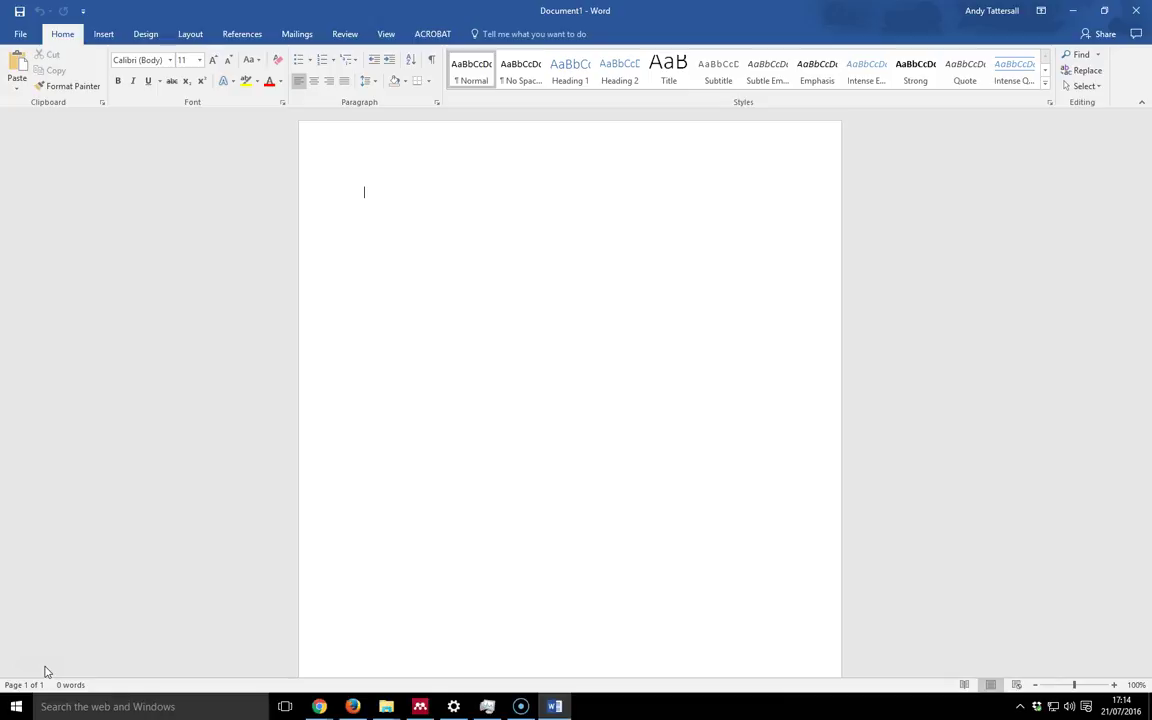
Switch to Mendeley Desktop, check the MS Word plugin's installation option, and return to the blank Word document.
click(420, 706)
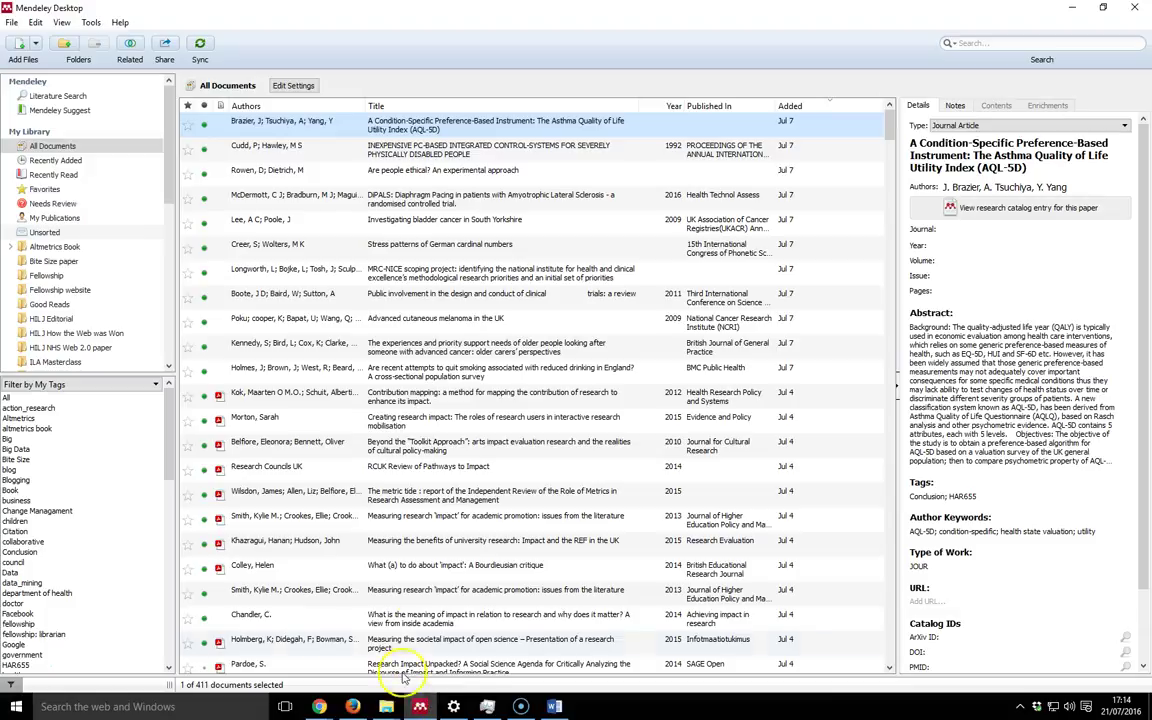
click(90, 23)
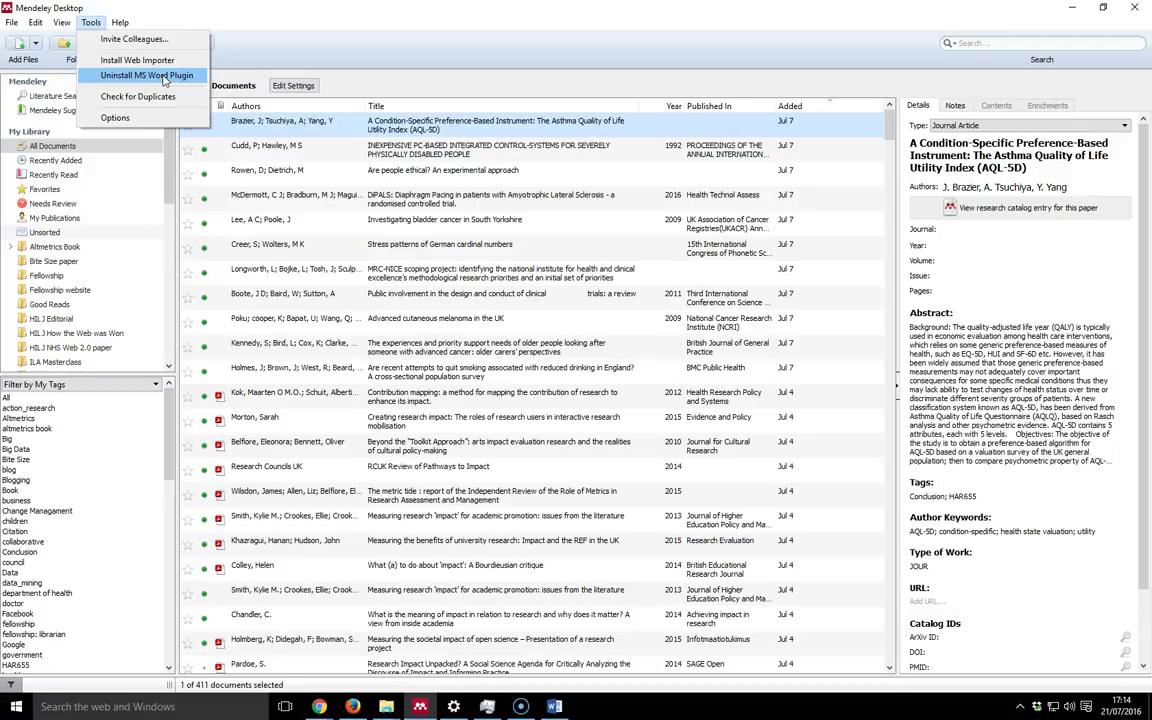
click(545, 580)
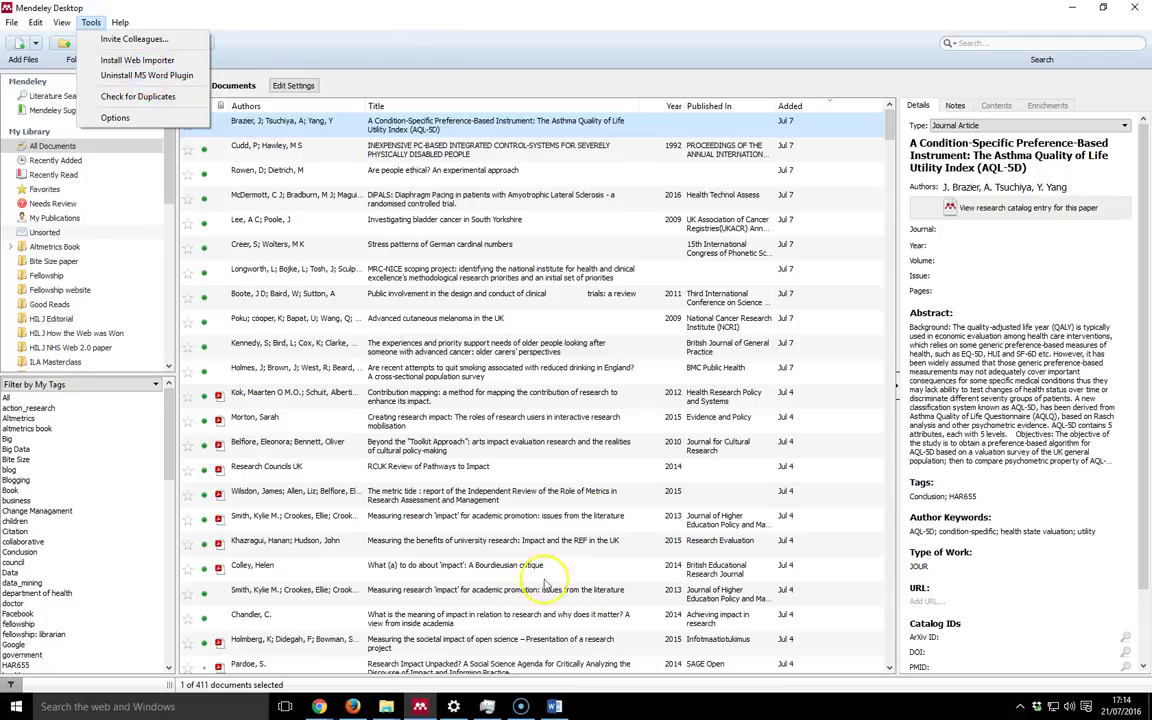
click(554, 706)
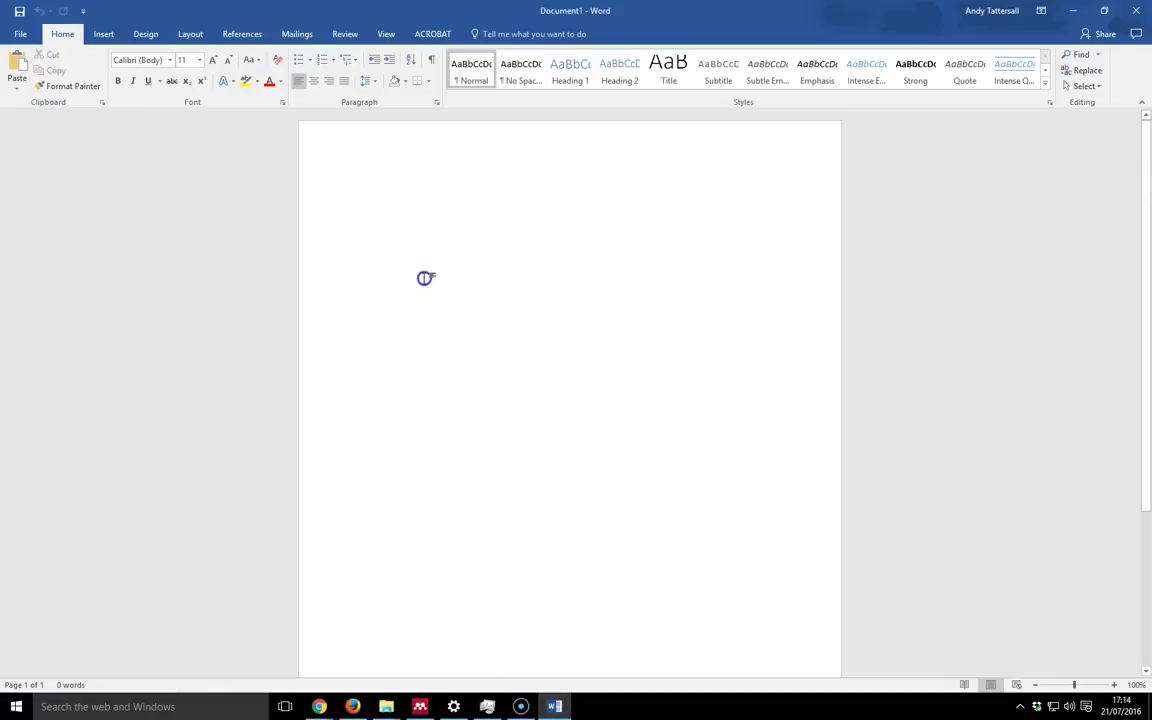
Enter a line of placeholder text and cite the 2011 article "How the web was won ... by some." from My Library after it.
text(askjdhasdkhfksdjh)
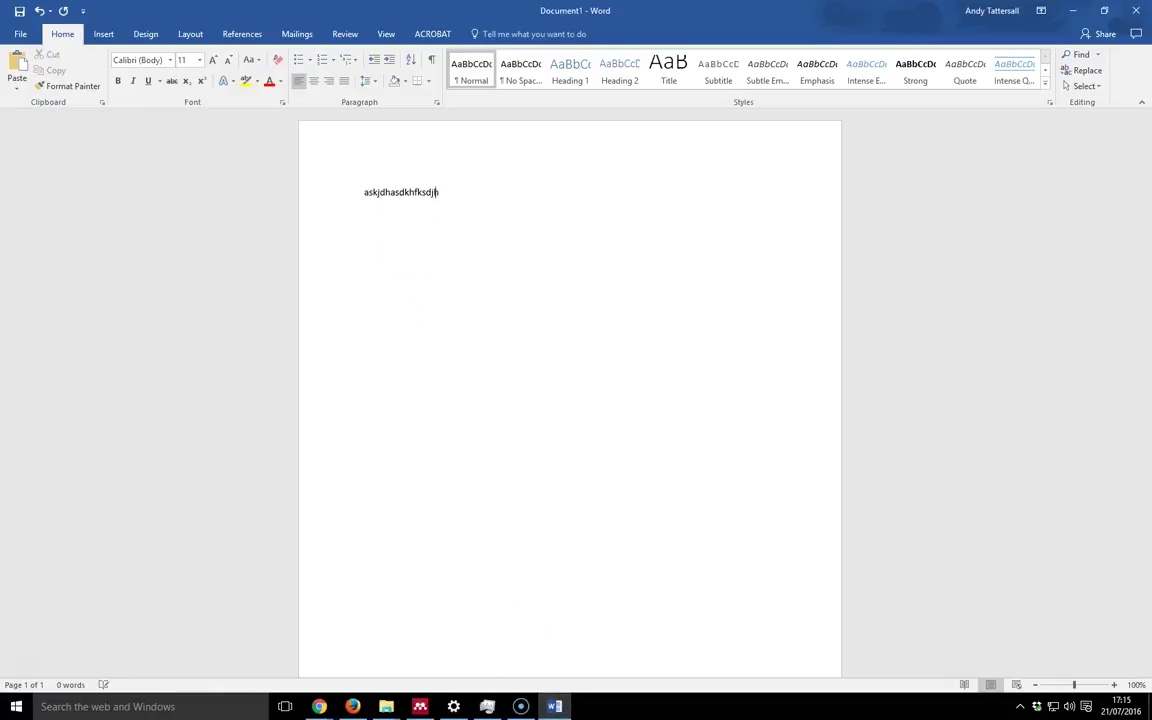
text(fkhsdfkhsdkhfksdfkhsf)
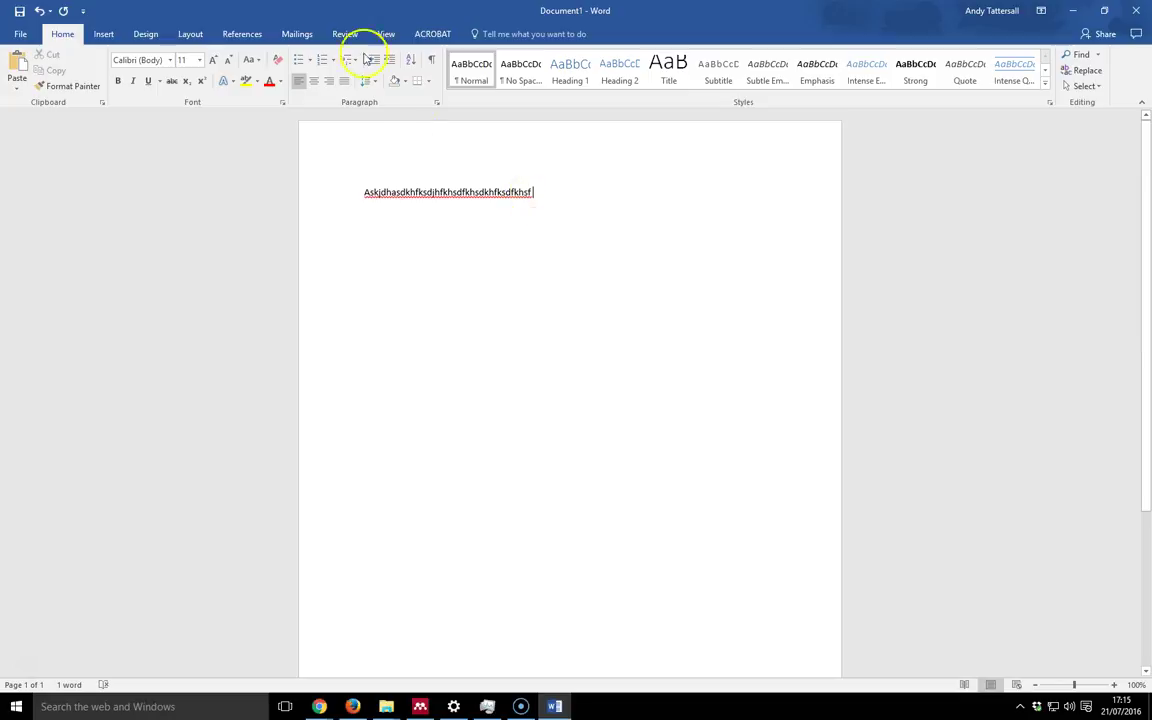
click(244, 36)
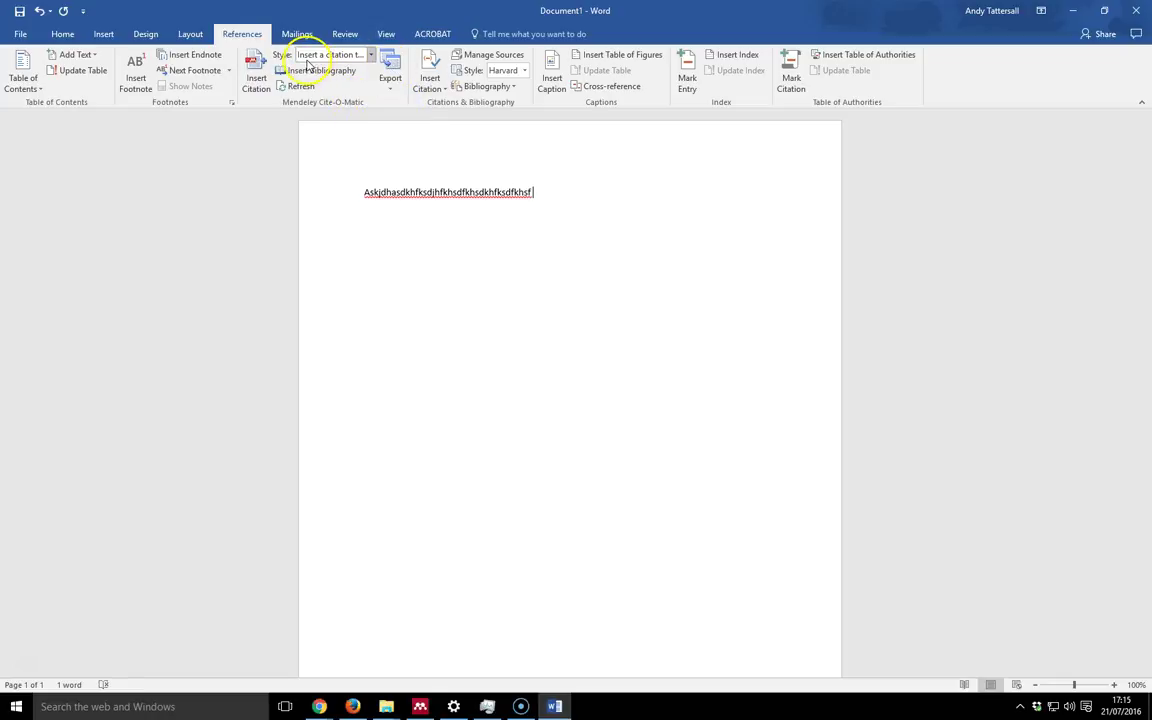
click(256, 75)
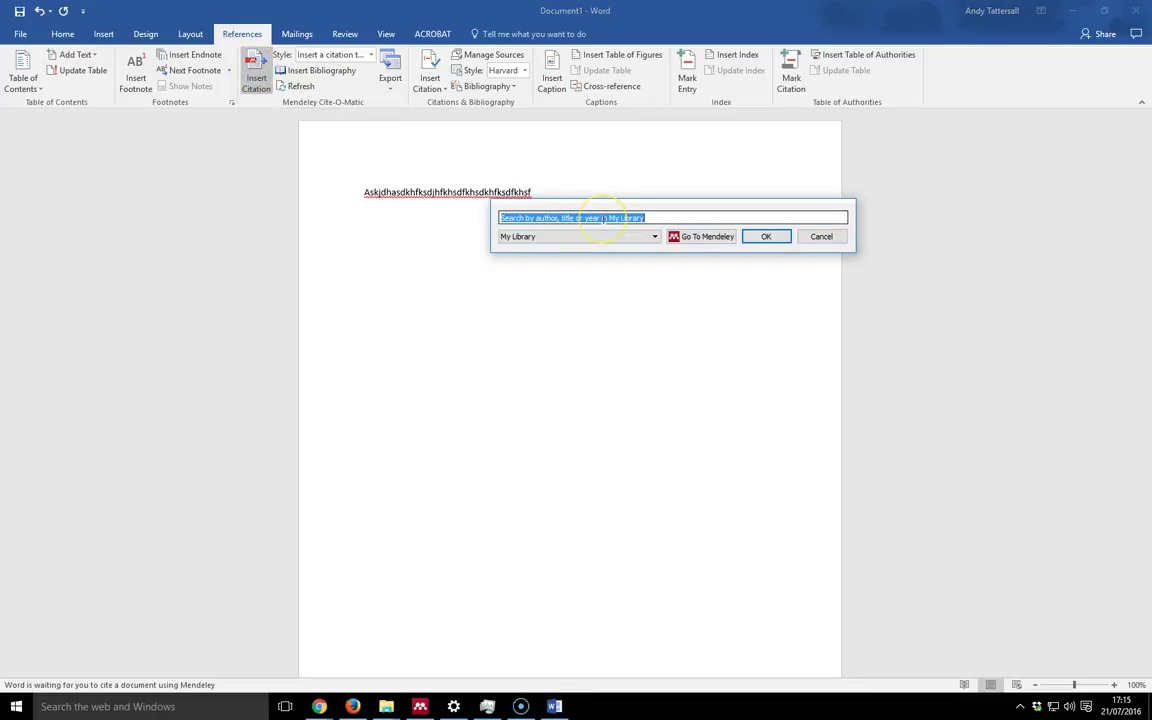
text(tattersal)
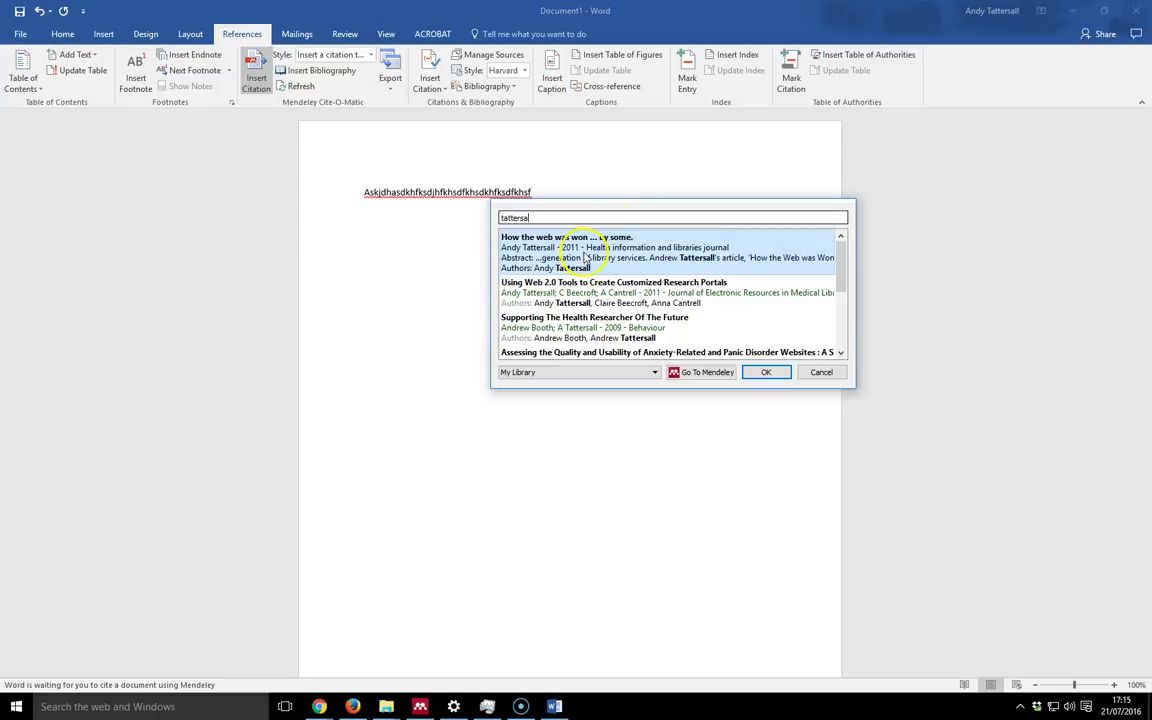
click(533, 252)
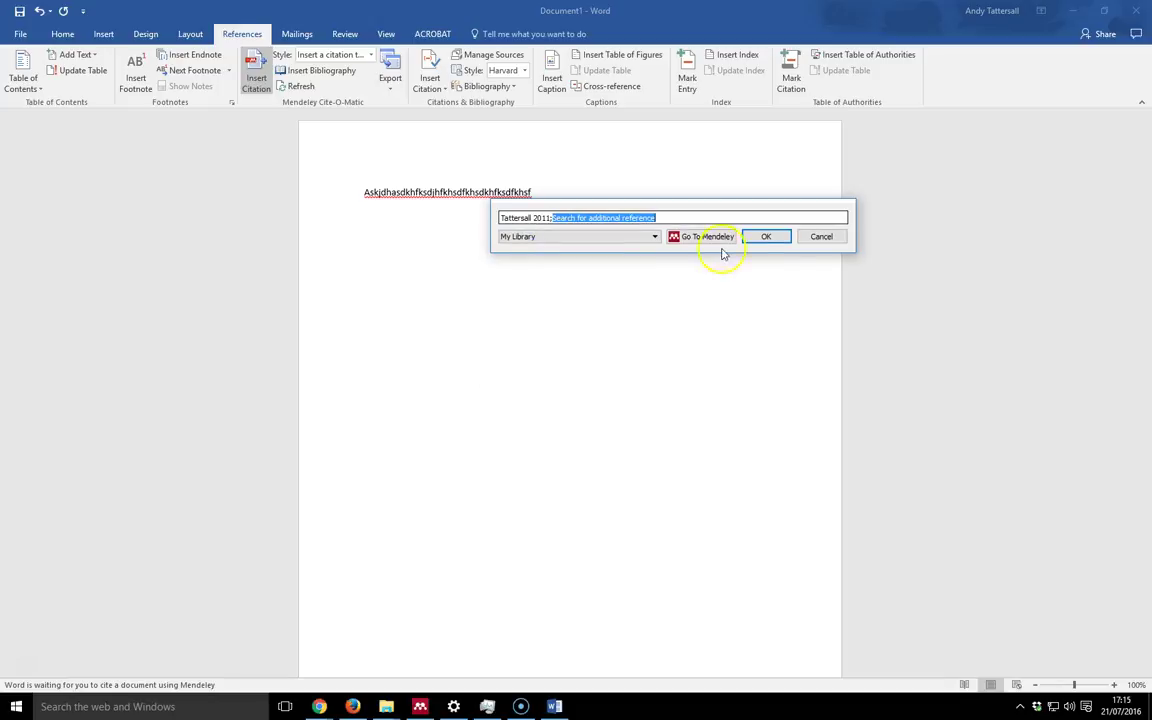
click(772, 236)
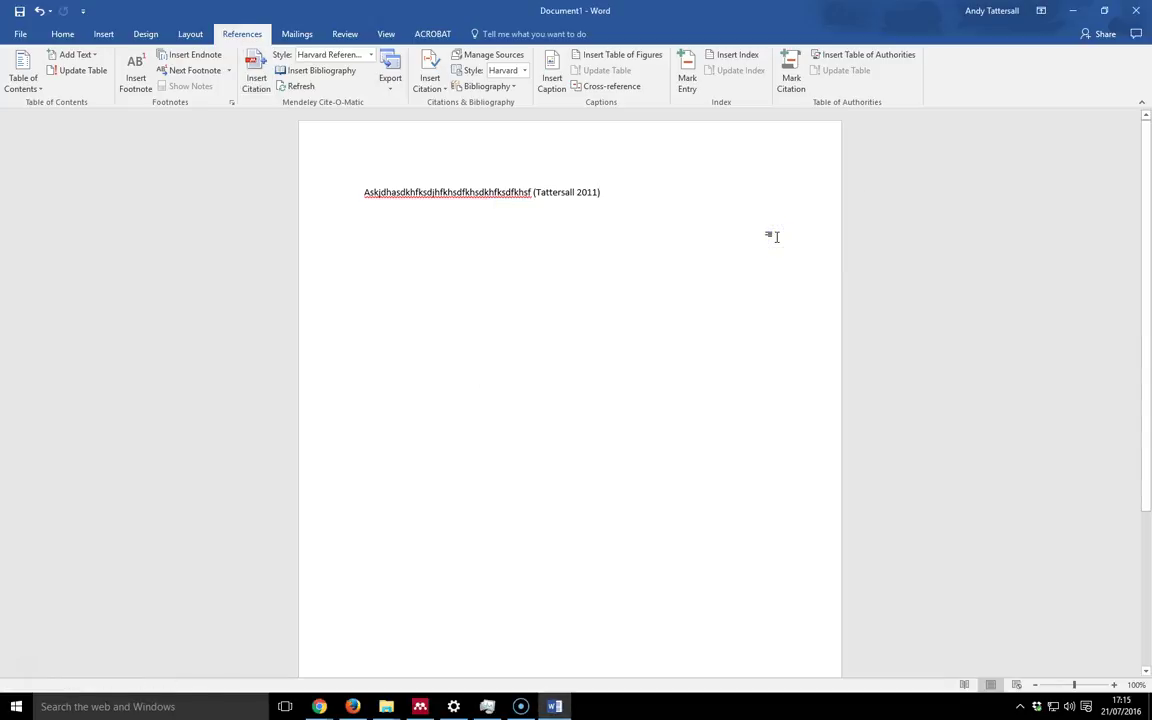
click(370, 55)
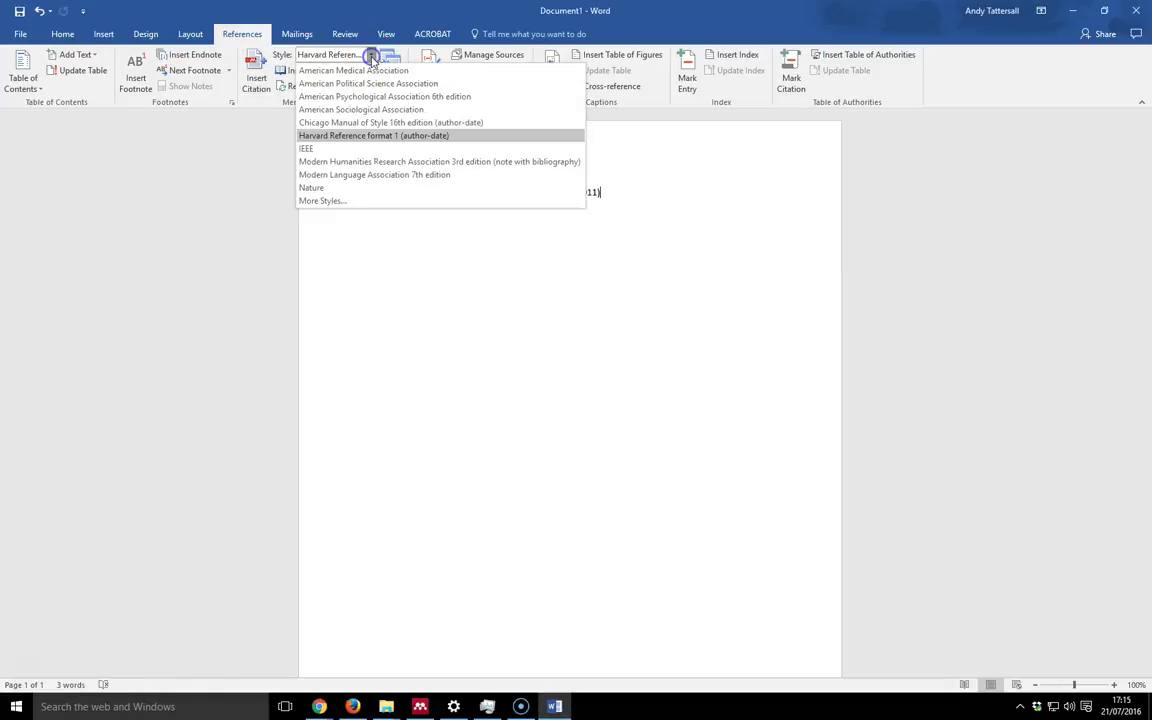
click(370, 55)
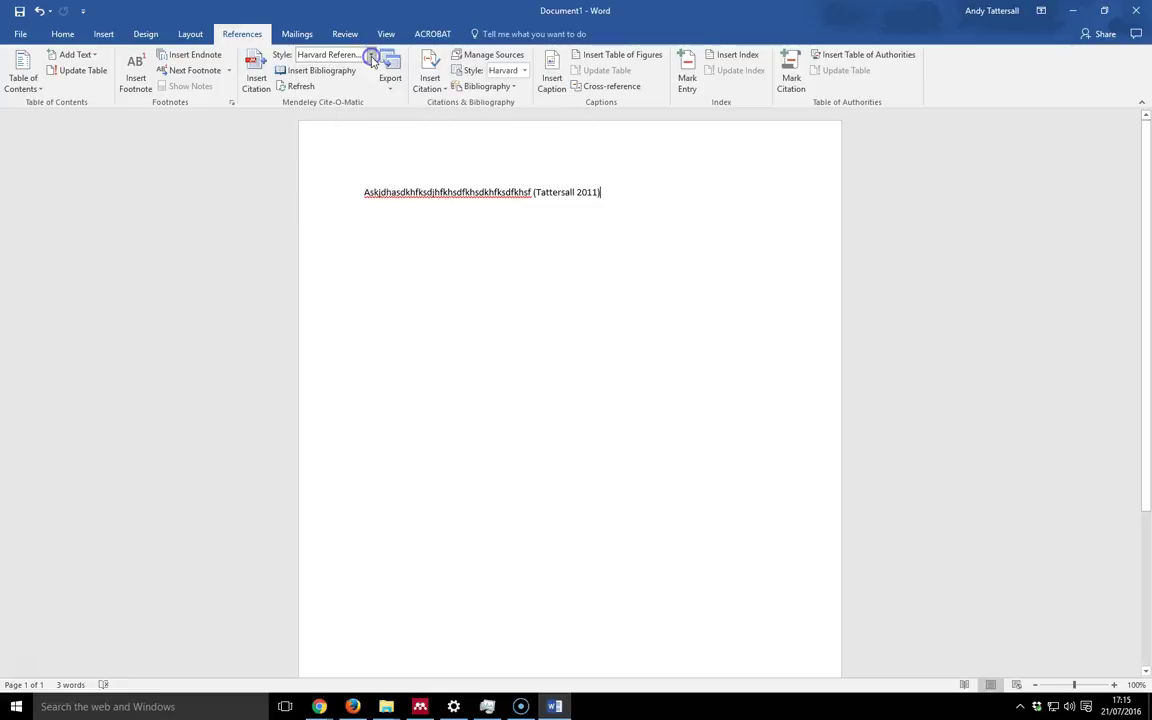
Add more placeholder text and cite the asthma AQL-5D article after it by sending the citation from Mendeley Desktop.
click(612, 191)
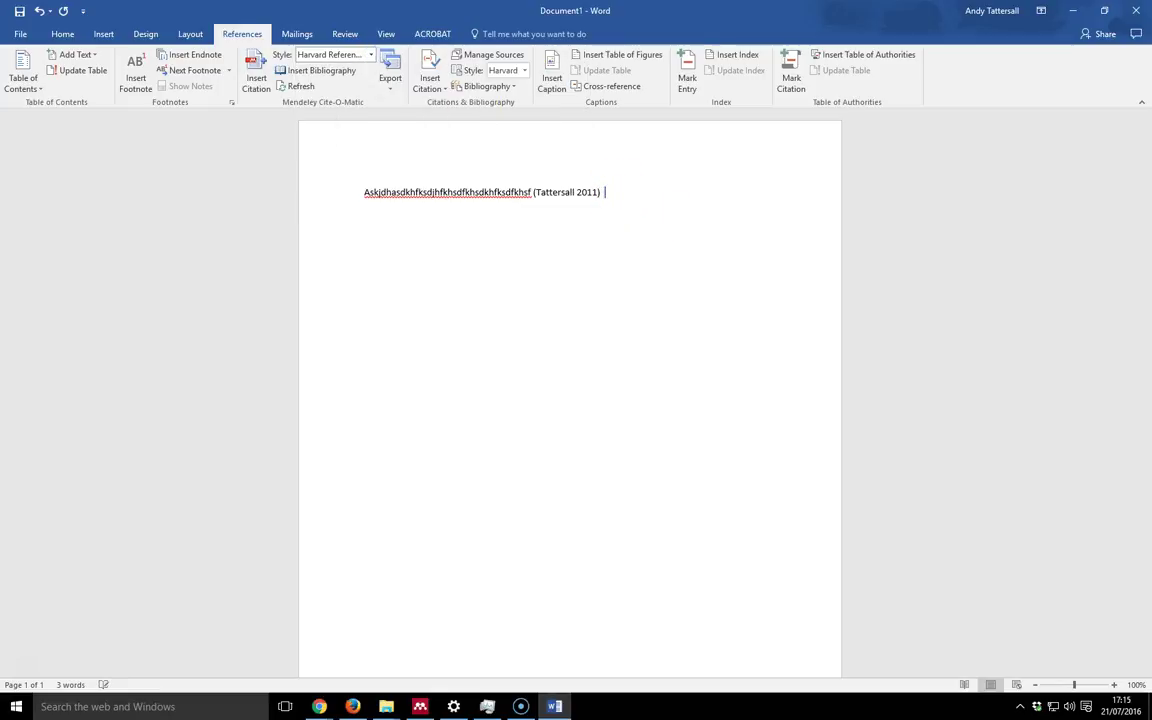
text(dsfjhsdkjfgksdfjh\gkjdfgkjdfkjgh)
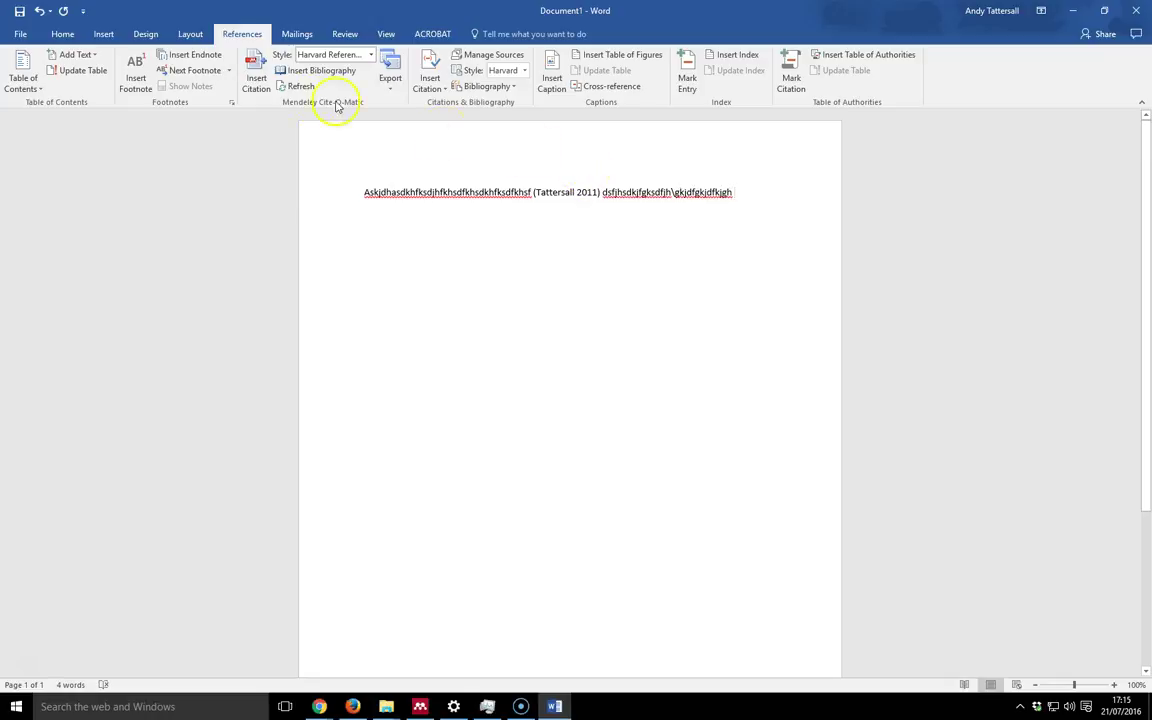
click(258, 72)
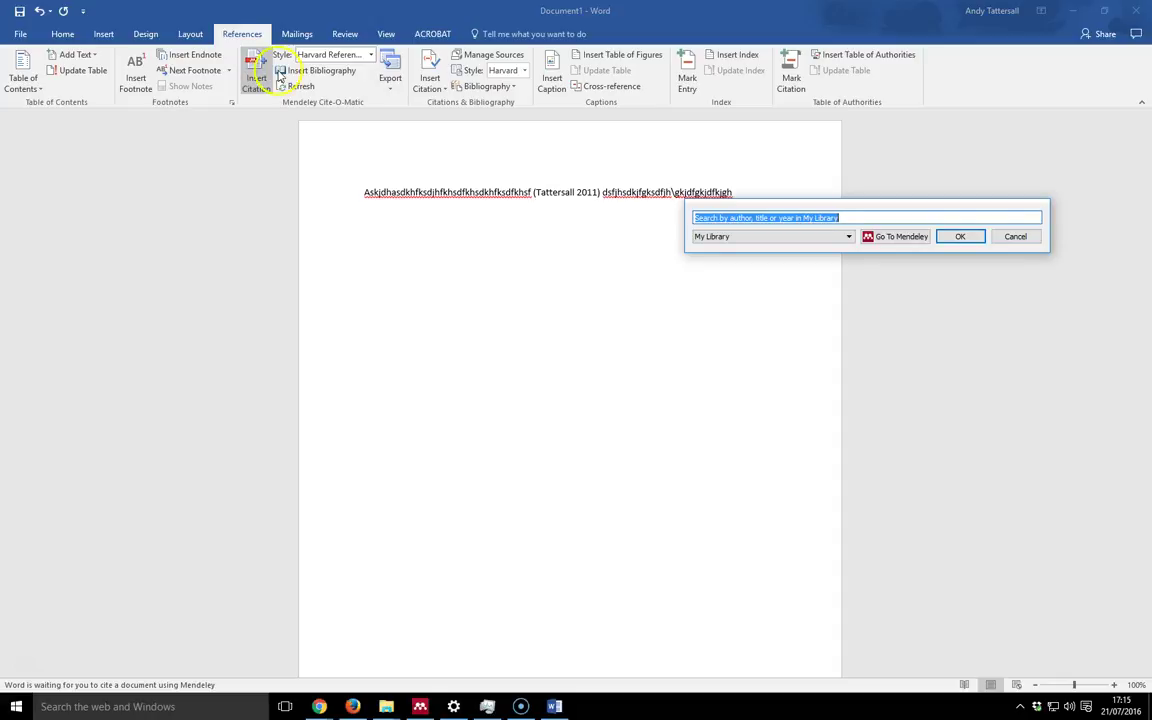
click(900, 236)
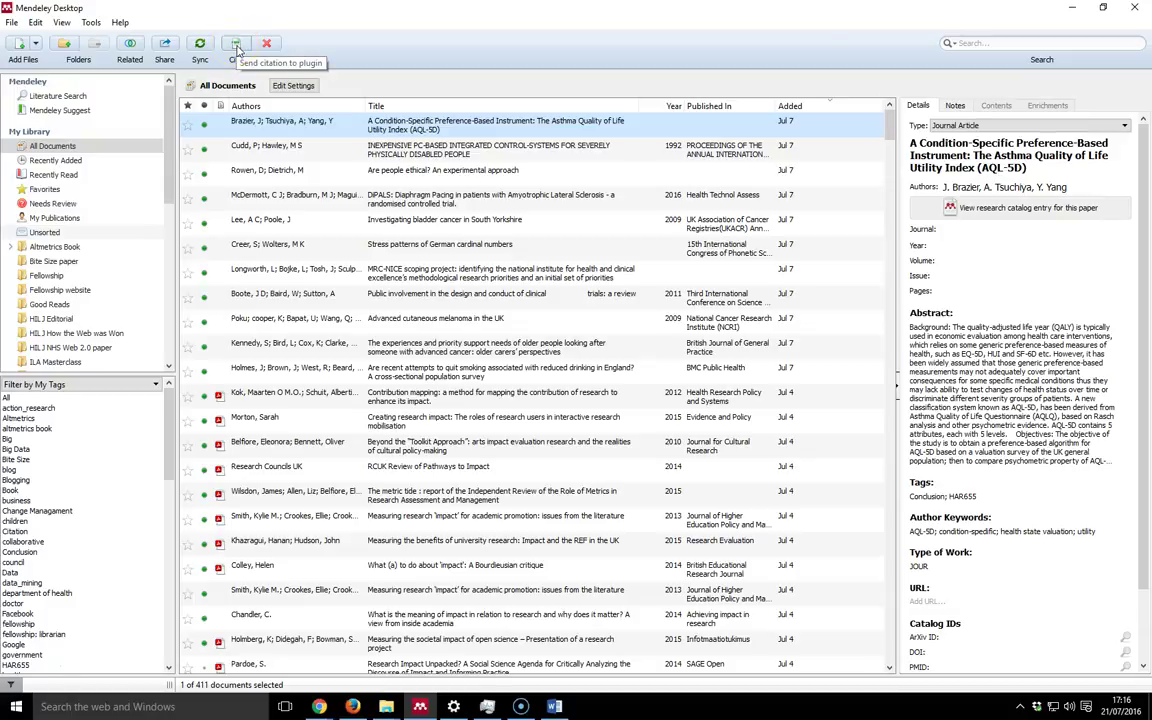
click(237, 47)
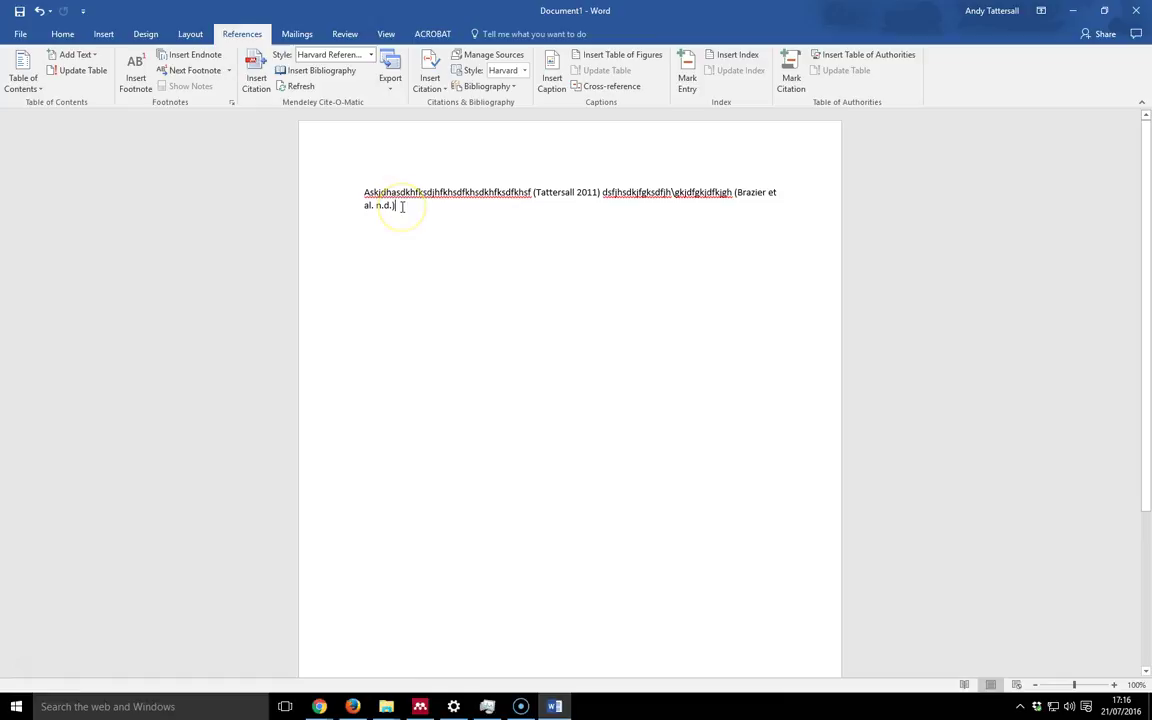
Add placeholder text after the second citation and insert the Mendeley bibliography two paragraphs below it.
text(dsfjdflkgjdflkjglkdfjglkj)
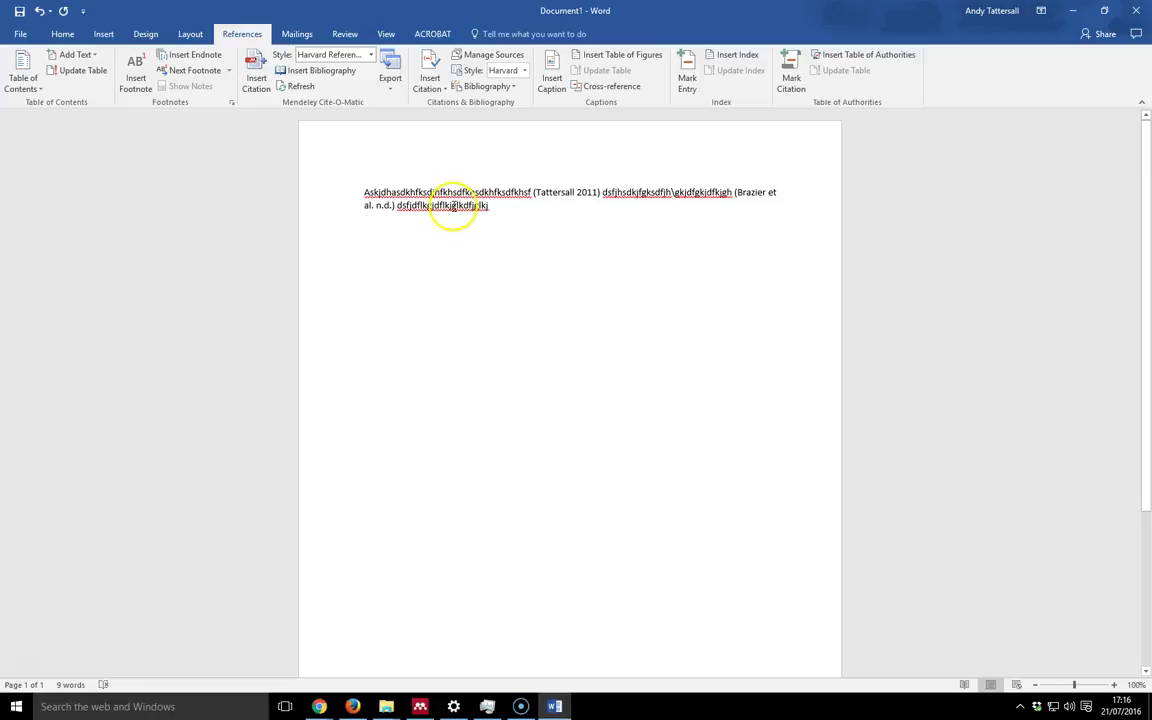
key(Return)
key(Return)
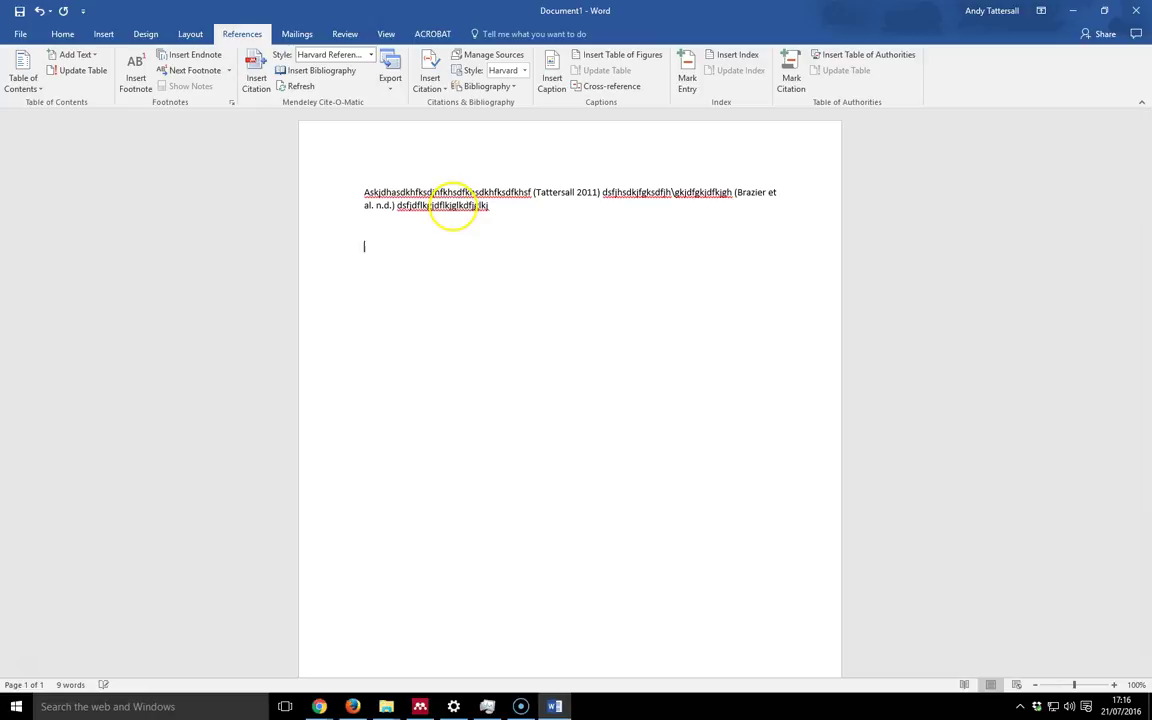
click(335, 75)
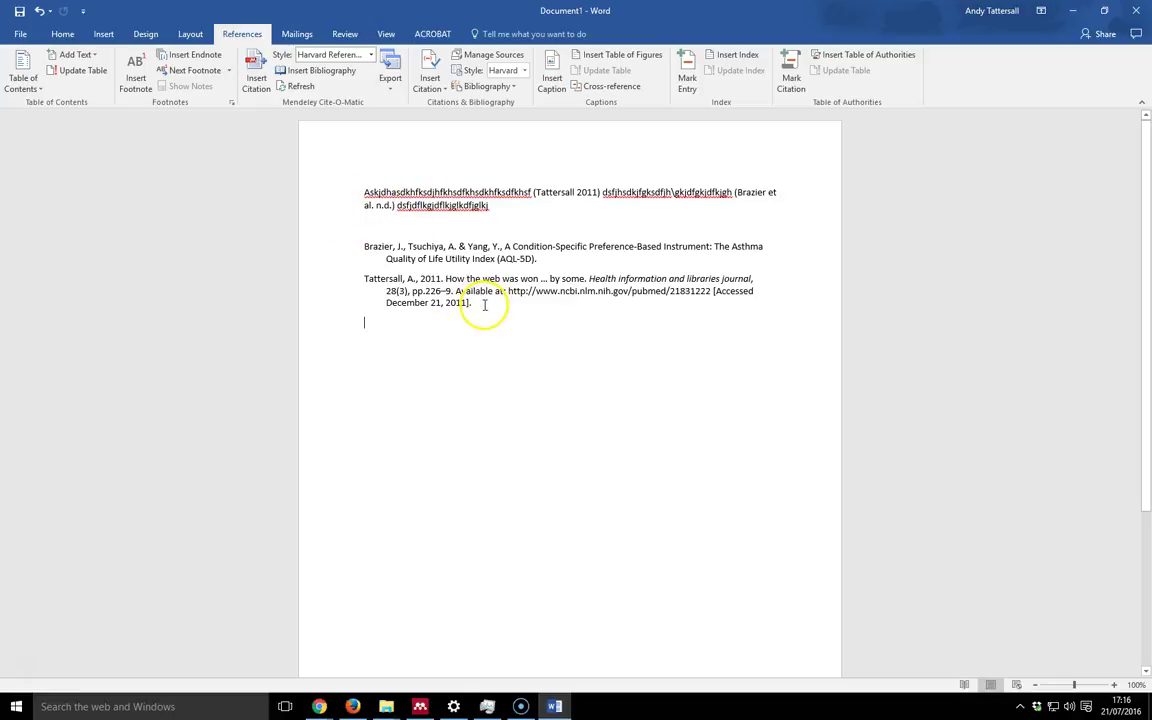
Try the American Psychological Association 6th edition and Chicago Manual of Style 16th edition (author-date) styles on the citations and bibliography.
click(371, 56)
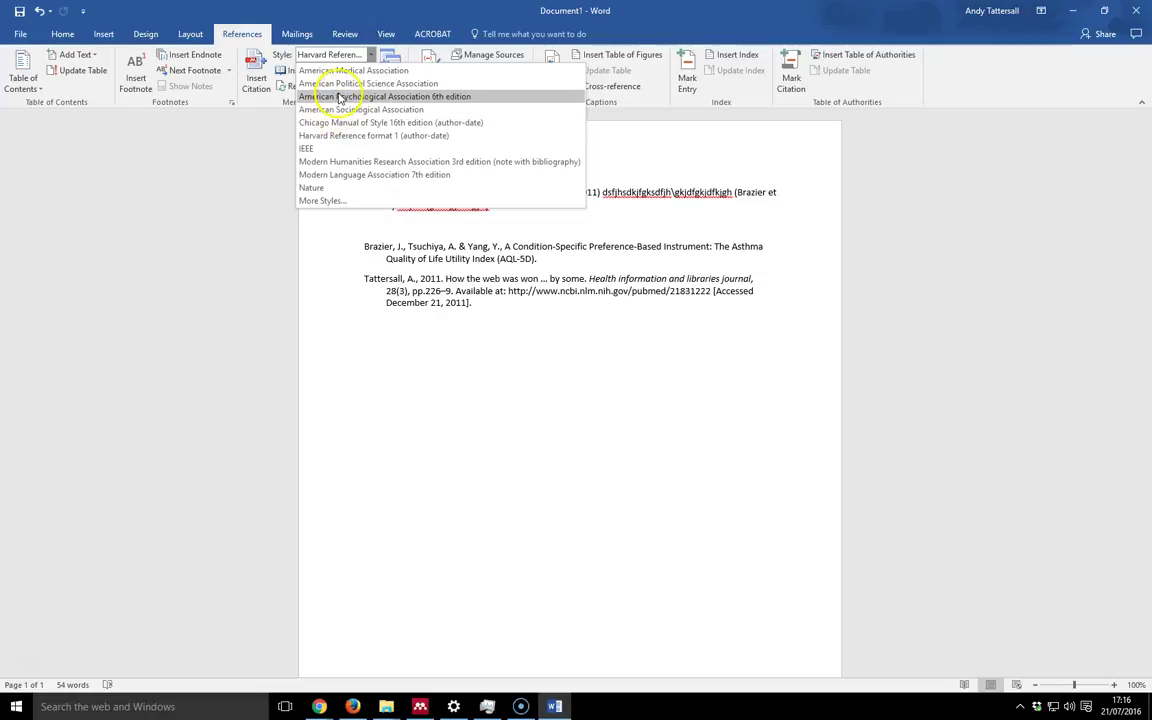
click(352, 97)
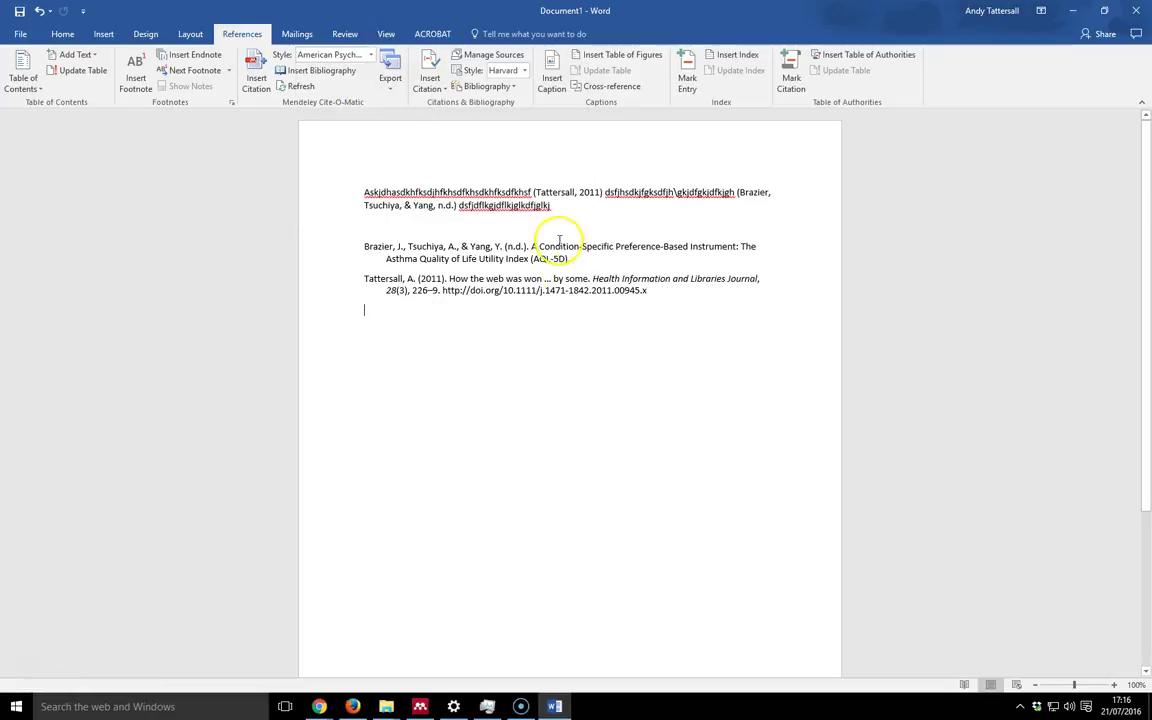
click(370, 55)
click(347, 123)
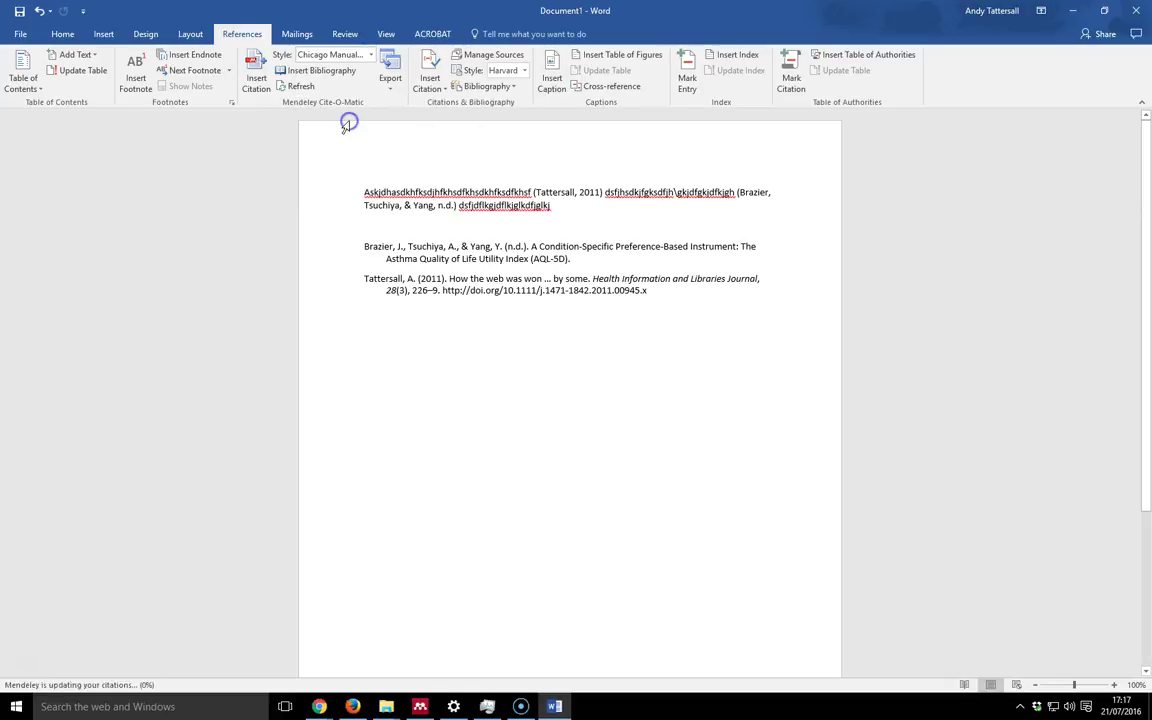
Set the Mendeley citation style to Nature for the citations and bibliography.
click(371, 56)
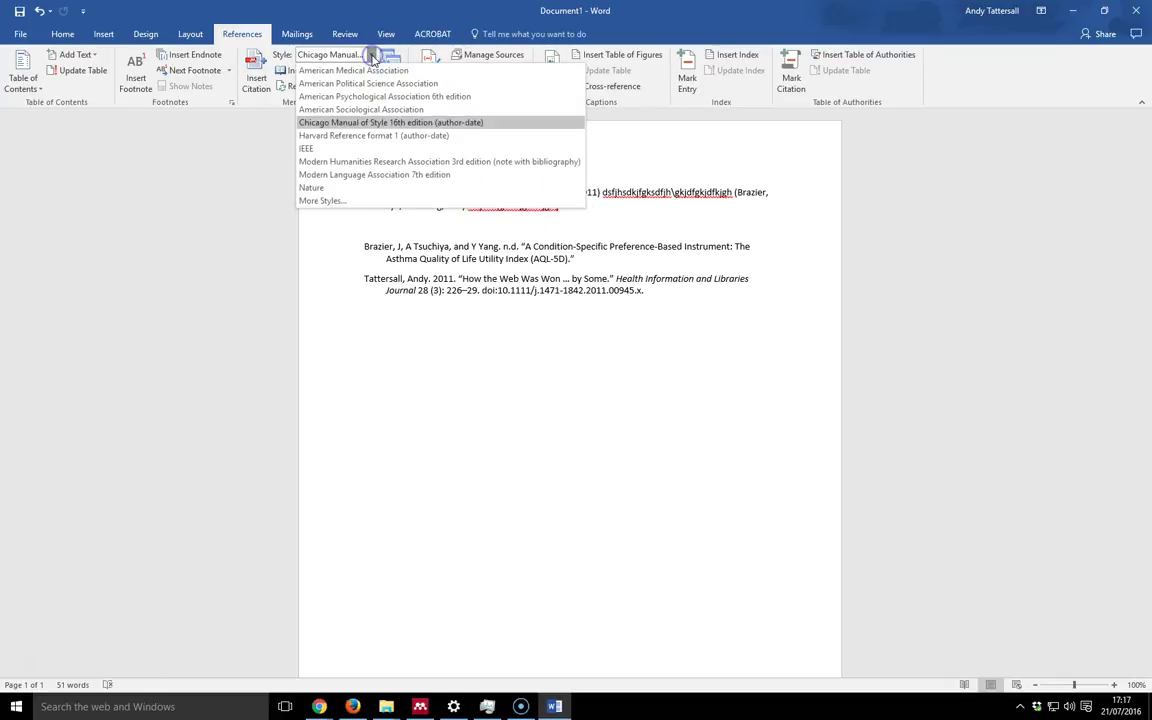
click(336, 189)
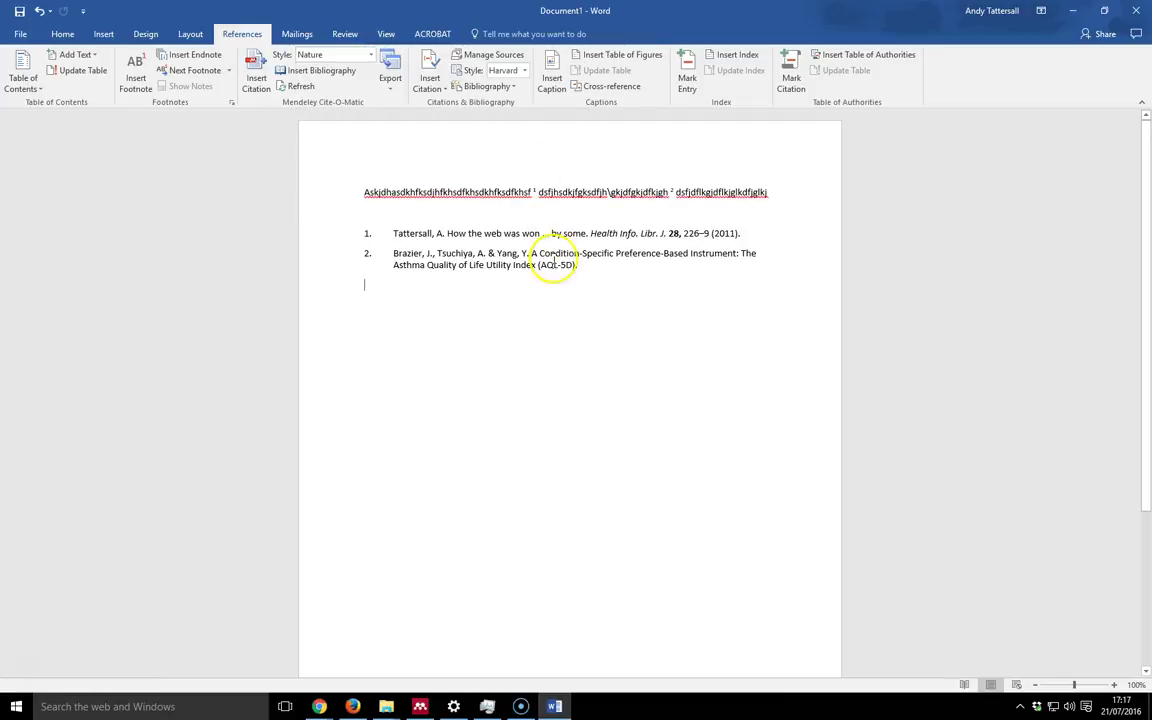
click(592, 276)
click(596, 271)
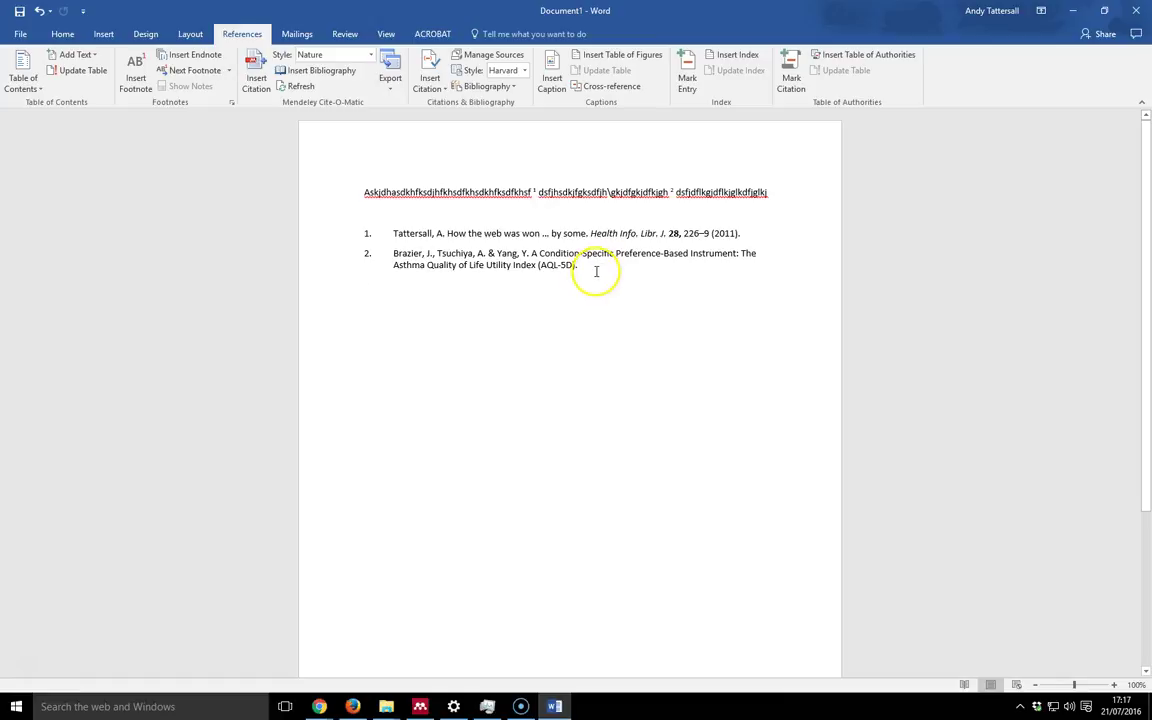
Examine Mendeley's document export options, including Compatible With LibreOffice and Without Mendeley Fields.
click(460, 264)
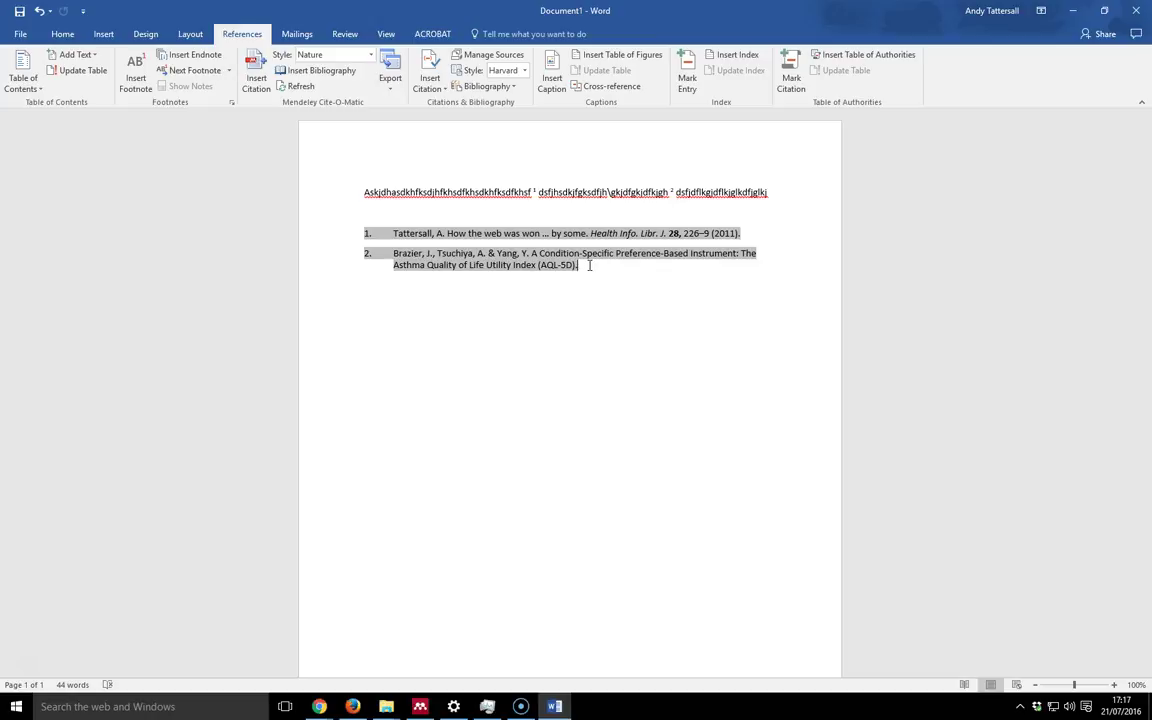
click(394, 78)
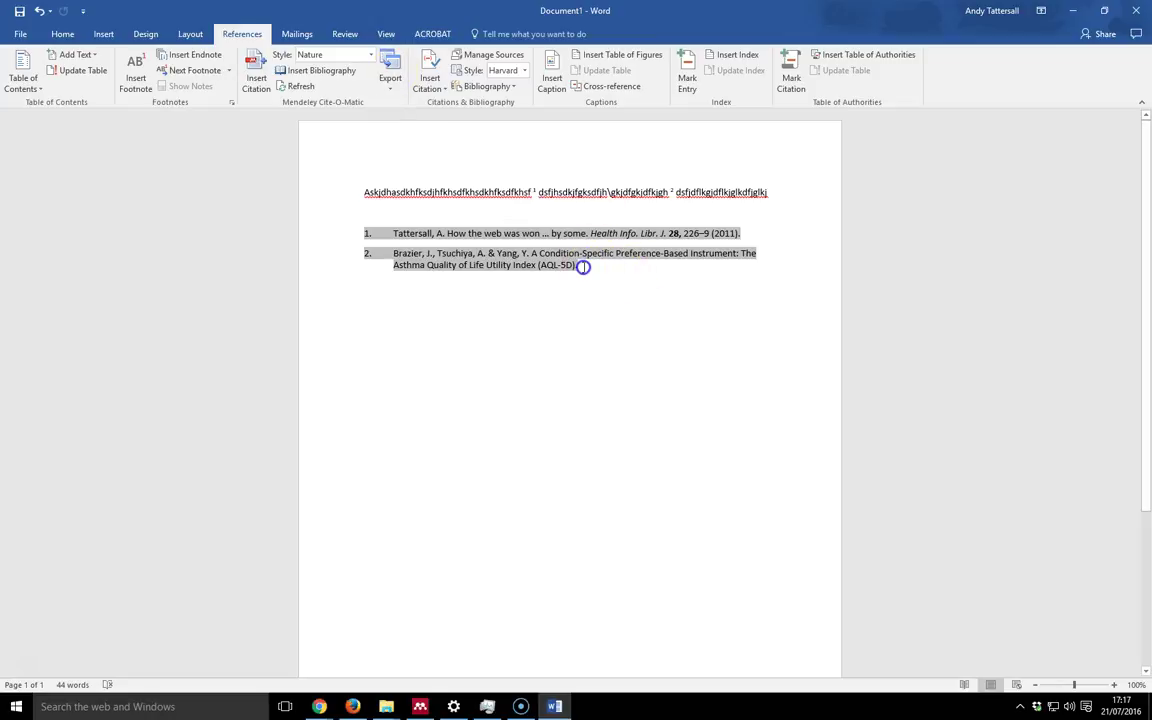
key(Return)
click(389, 85)
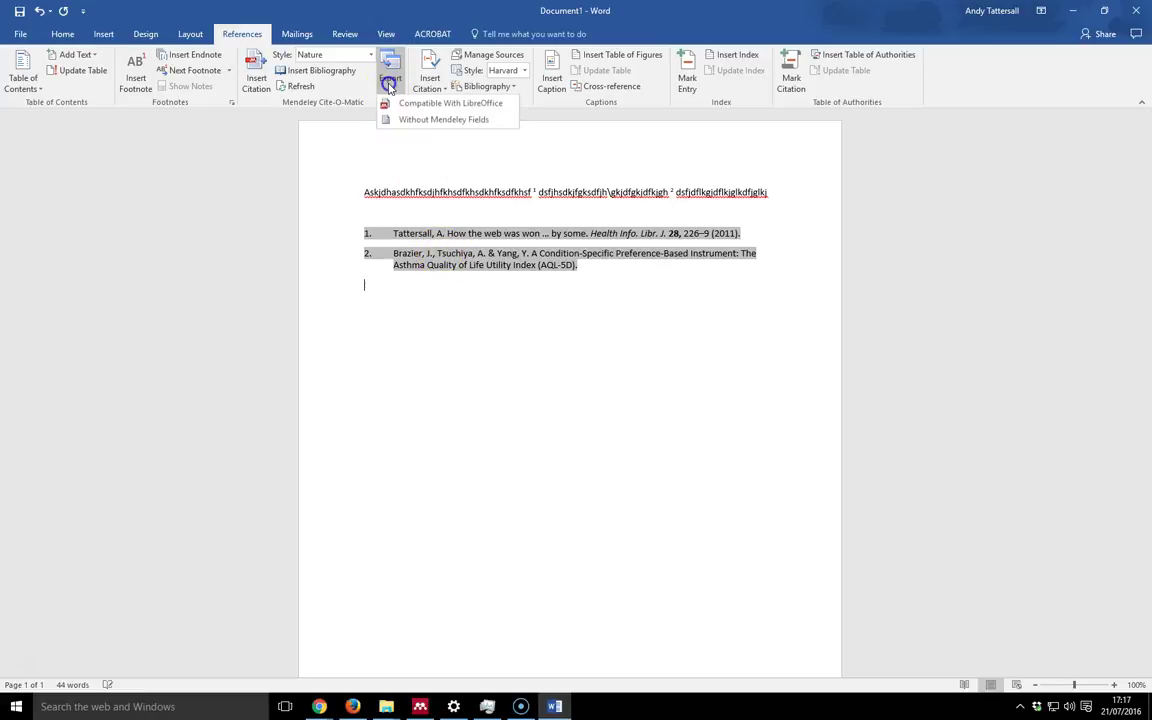
click(453, 120)
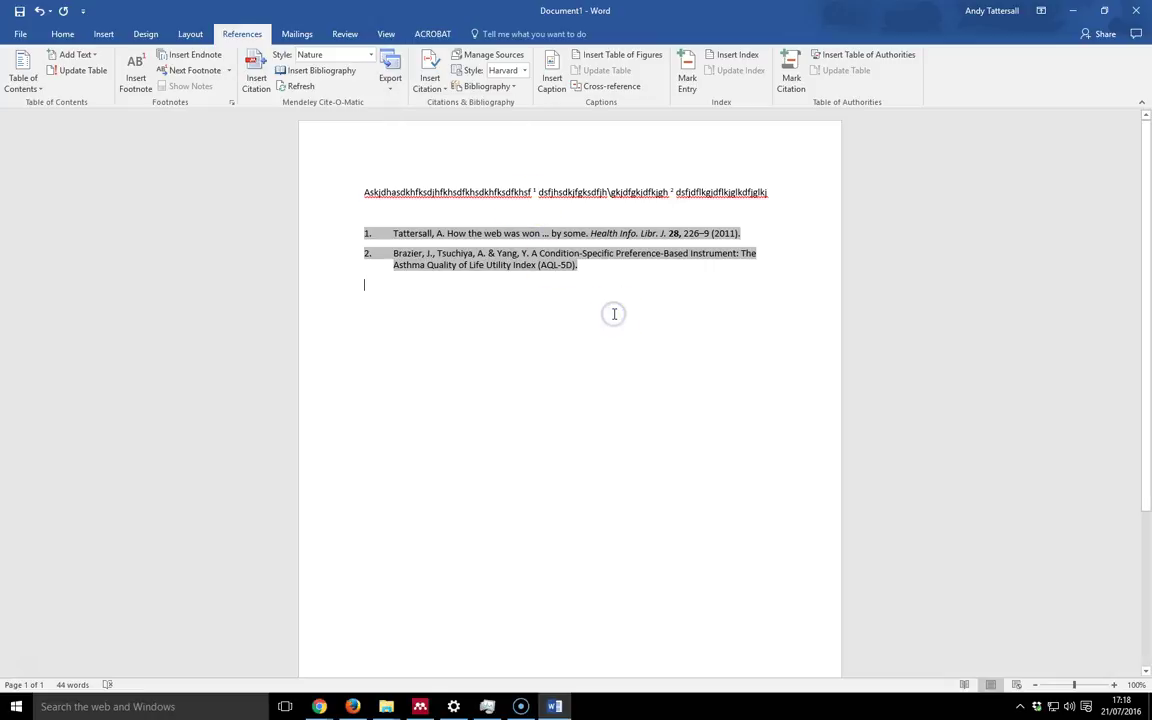